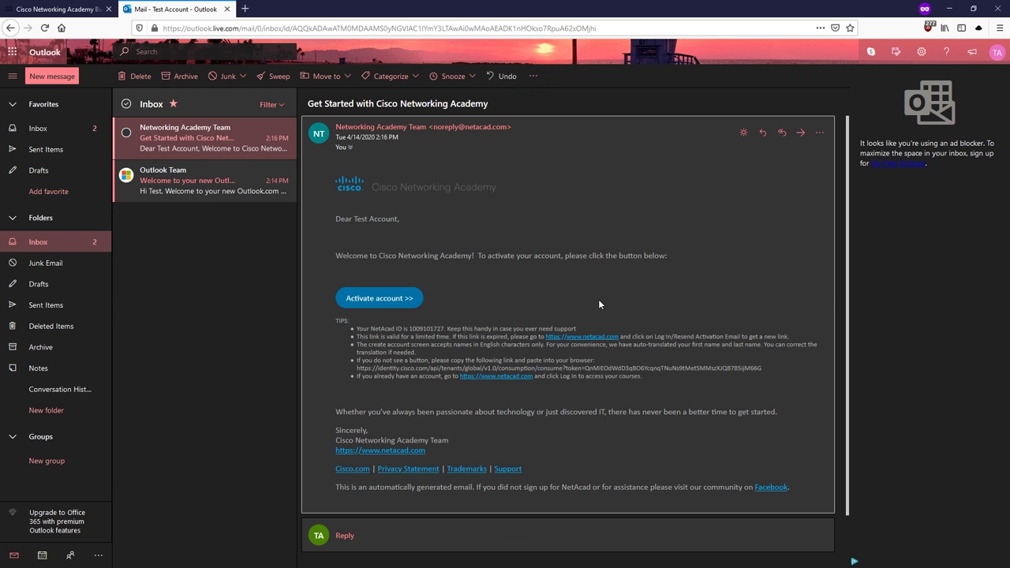
Step: Search the mailbox for the 'Get Started with Cisco Networking Academy' welcome email
left_click(214, 53)
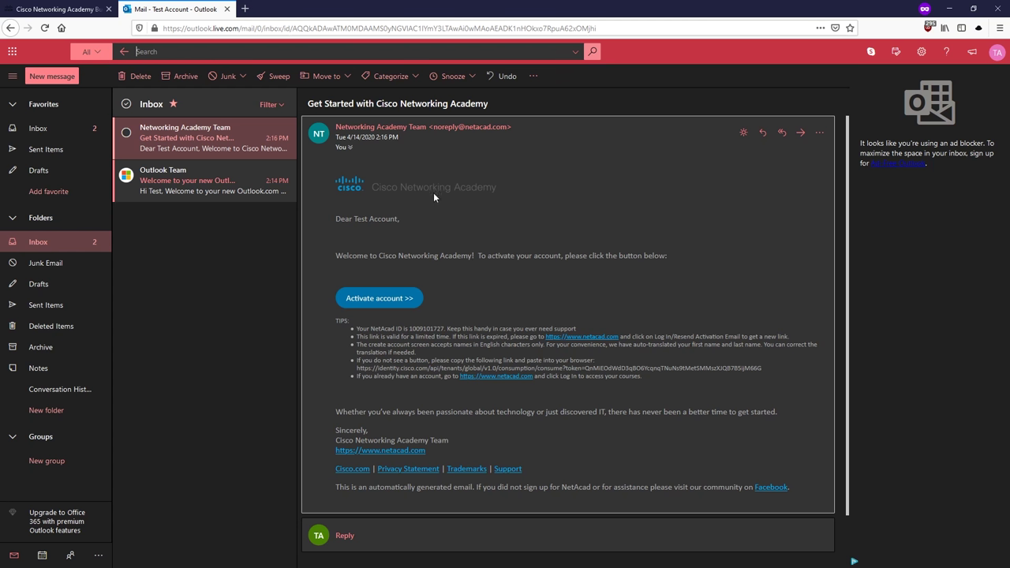
Step: Follow the email's Activate account link and change Company from SELF to 'Cisco Networking Academy'
left_click(397, 303)
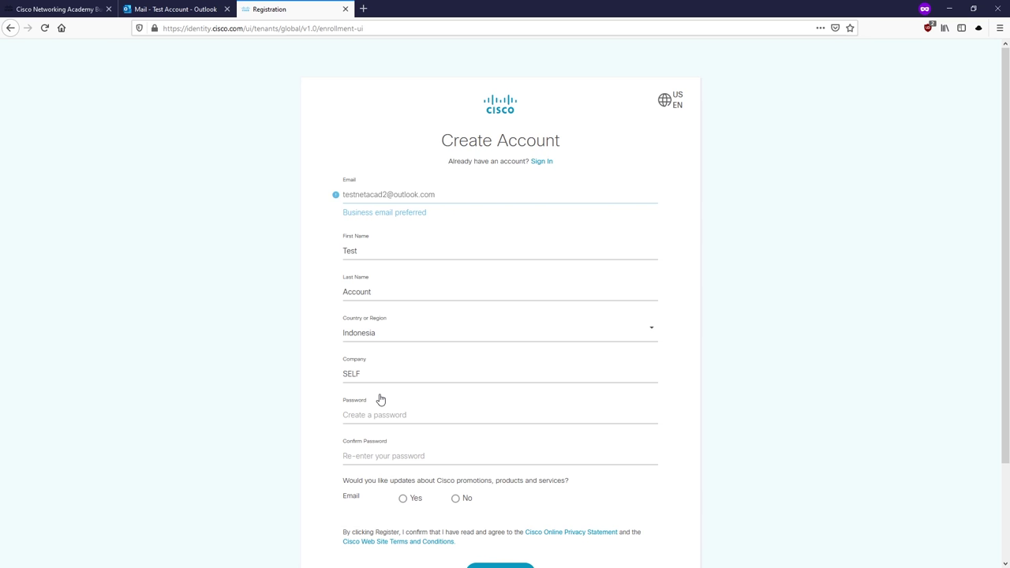
left_click_drag(387, 373, 338, 373)
type("Cisco Networking Academy")
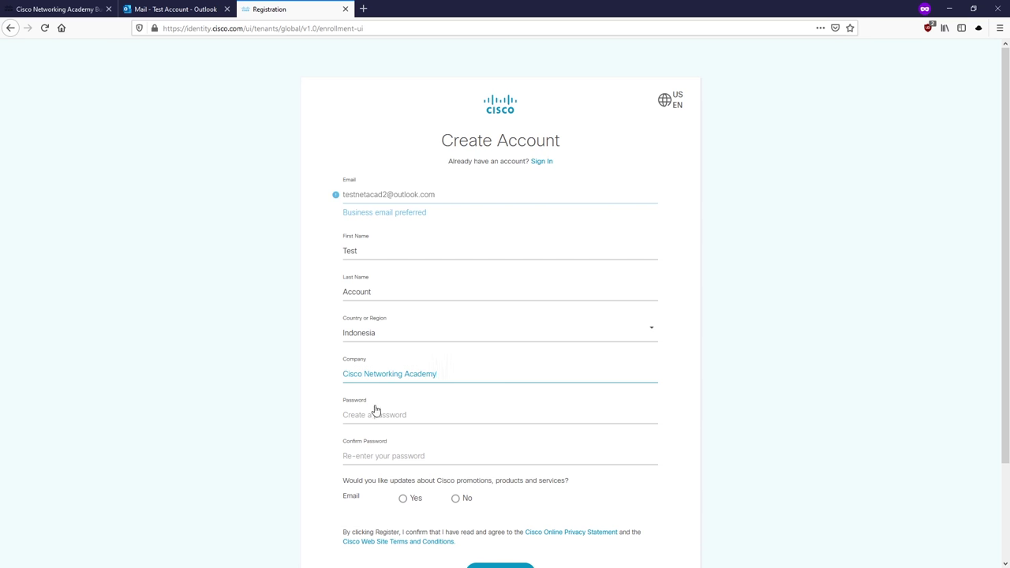
Step: Enter the account password in both password fields and fill in the captcha characters
left_click(387, 415)
type("Testaccoun")
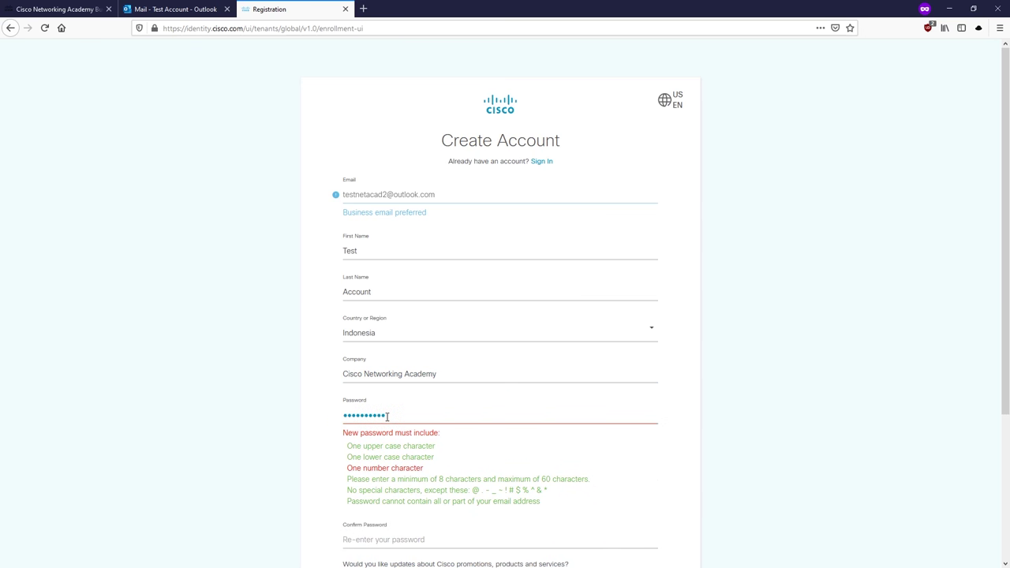
type("t1")
key("Tab")
type("Testaccount1")
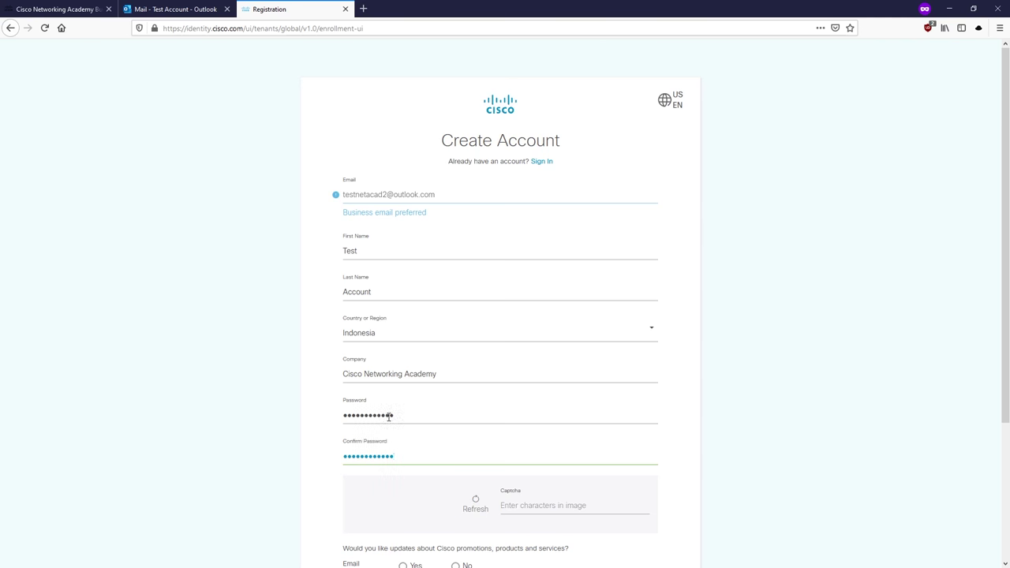
scroll(534, 428, "down", 1)
left_click(527, 429)
type("323045")
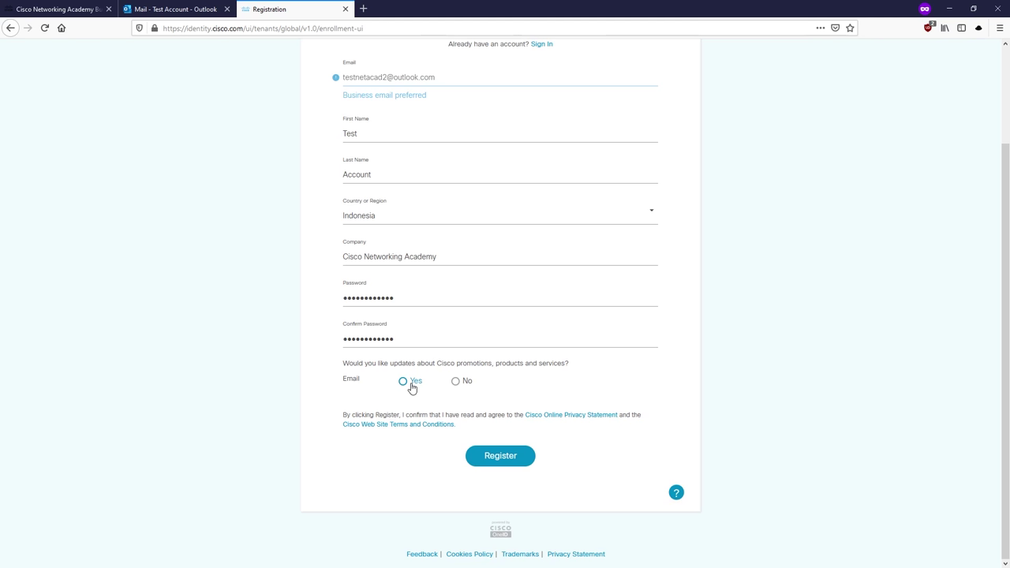
Step: Opt in to Cisco email updates with Yes and submit the registration form
left_click(411, 388)
left_click(514, 464)
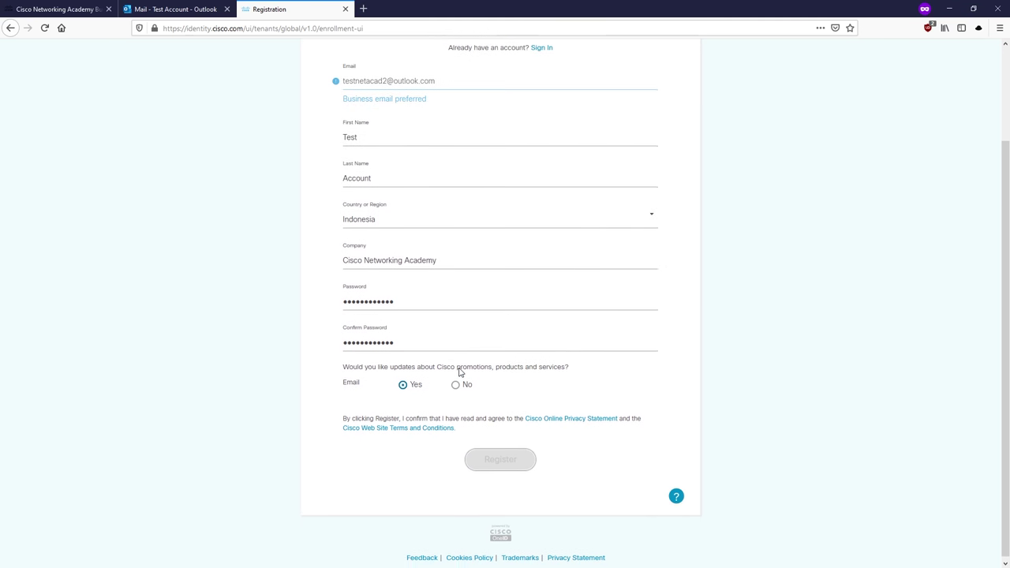
scroll(459, 373, "up", 2)
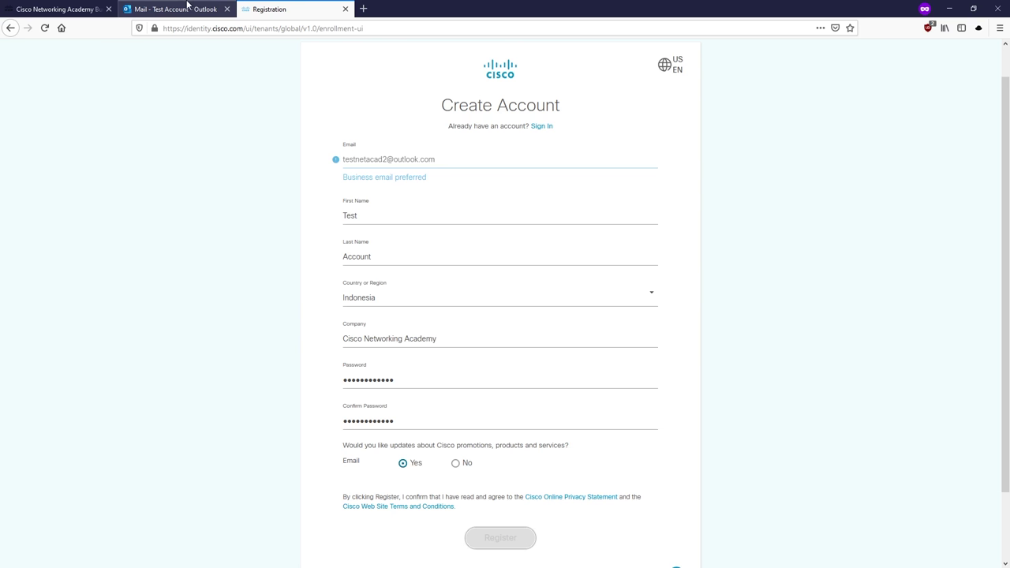
Step: Check the Outlook mail, then return to review the registration error
left_click(209, 9)
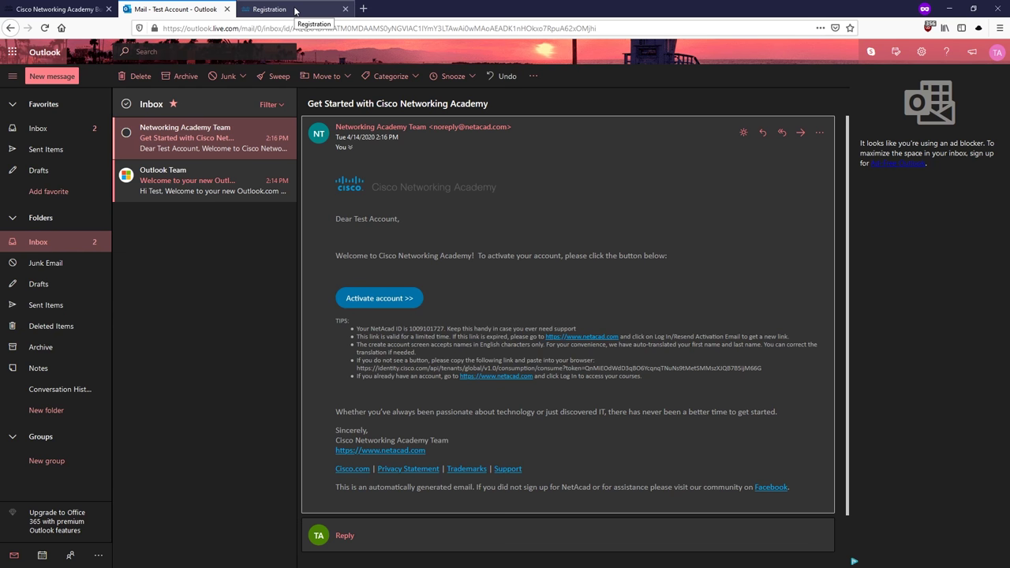
left_click(295, 10)
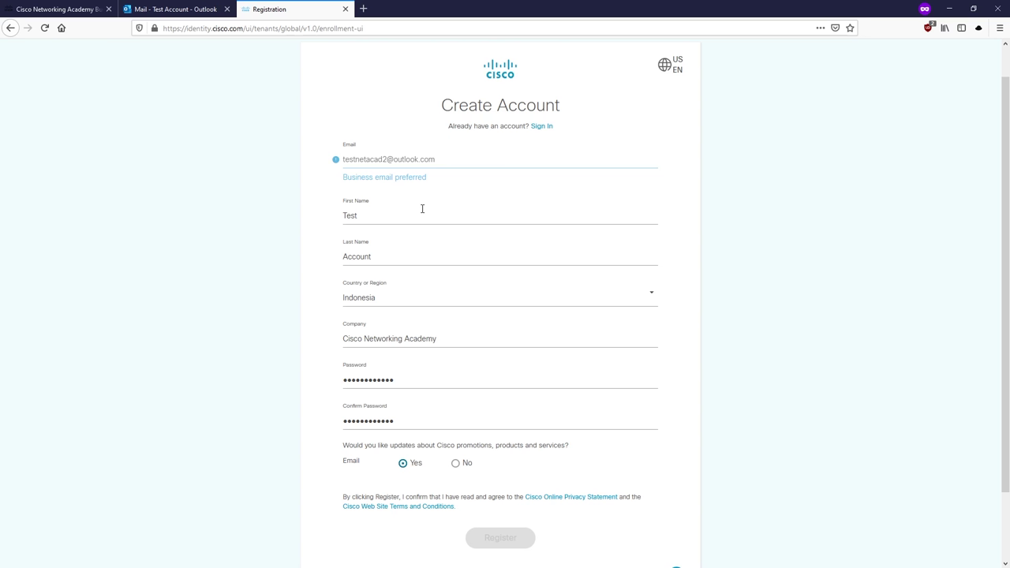
scroll(460, 213, "down", 2)
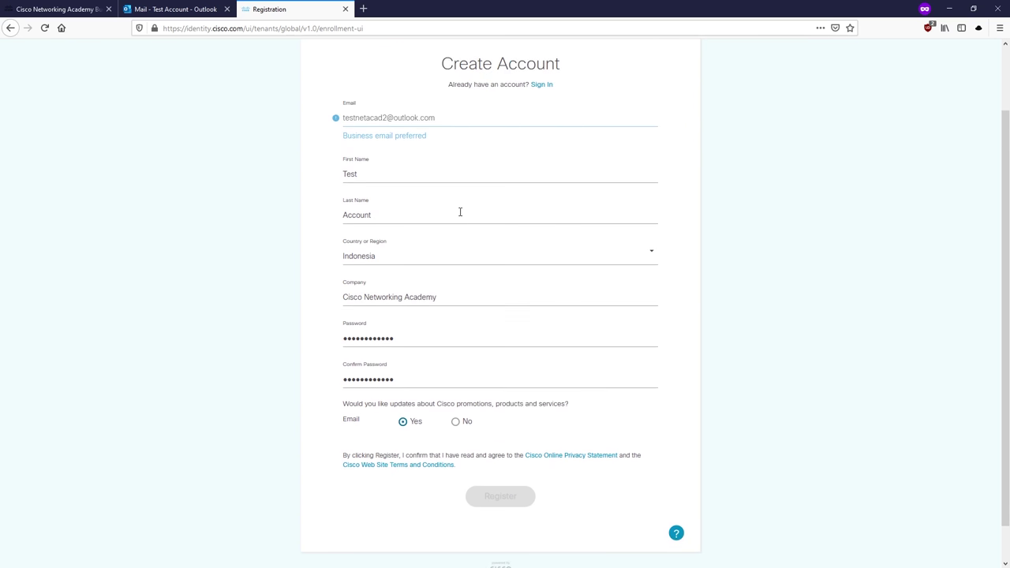
scroll(461, 214, "up", 3)
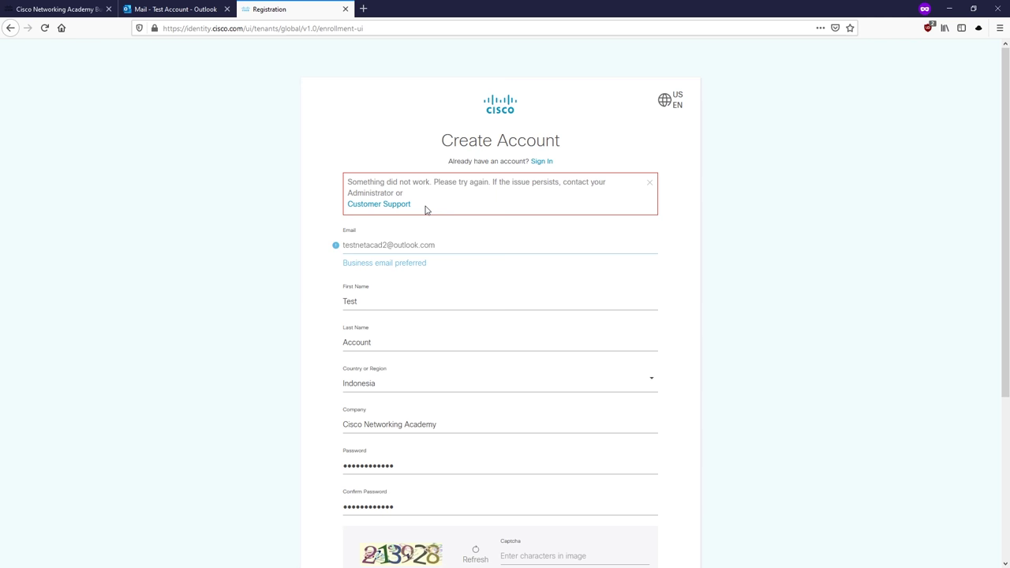
Step: Deselect the welcome email in Outlook so the reading pane is empty, showing the Favorites inbox
left_click(174, 9)
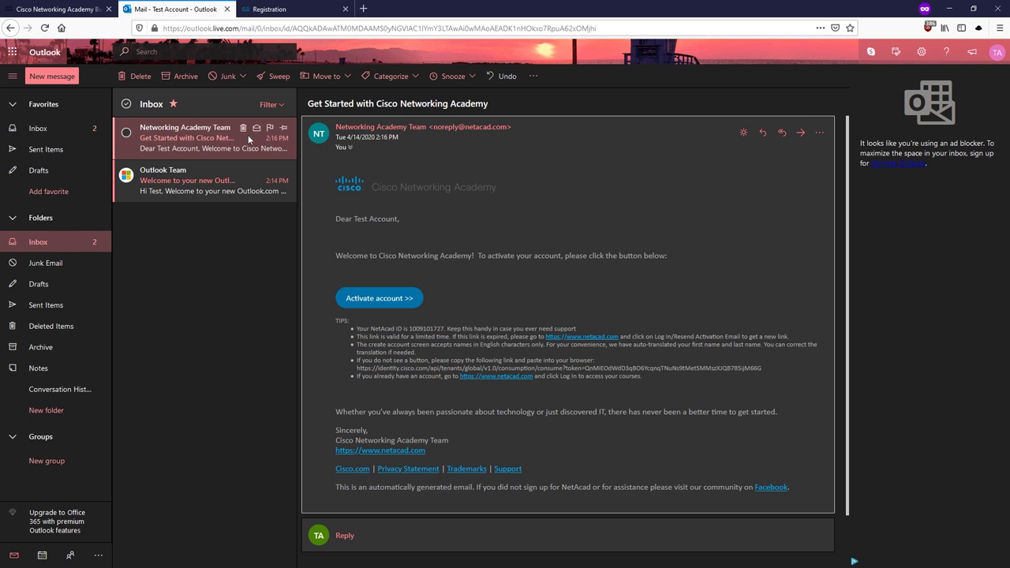
left_click(72, 244)
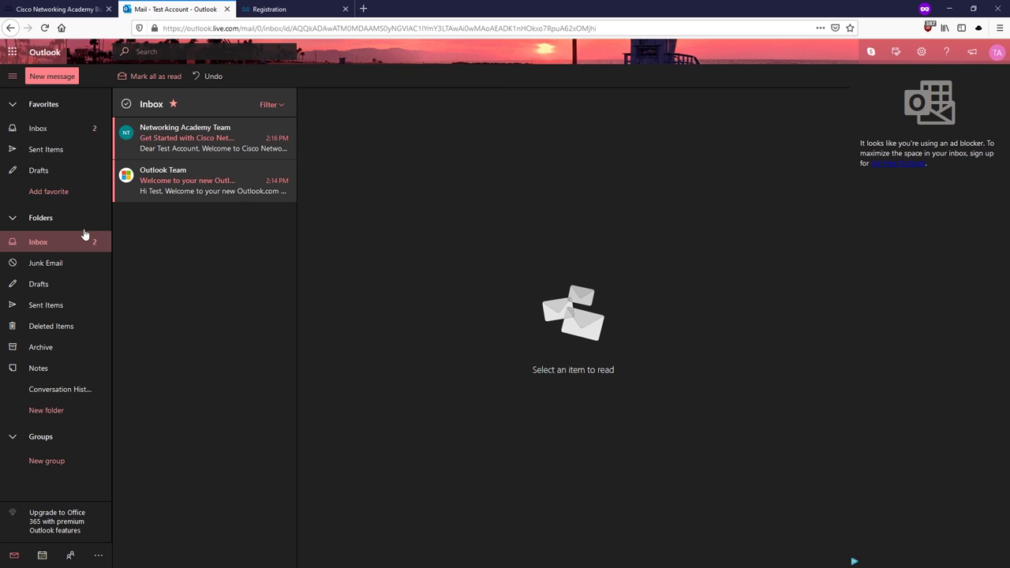
left_click(68, 132)
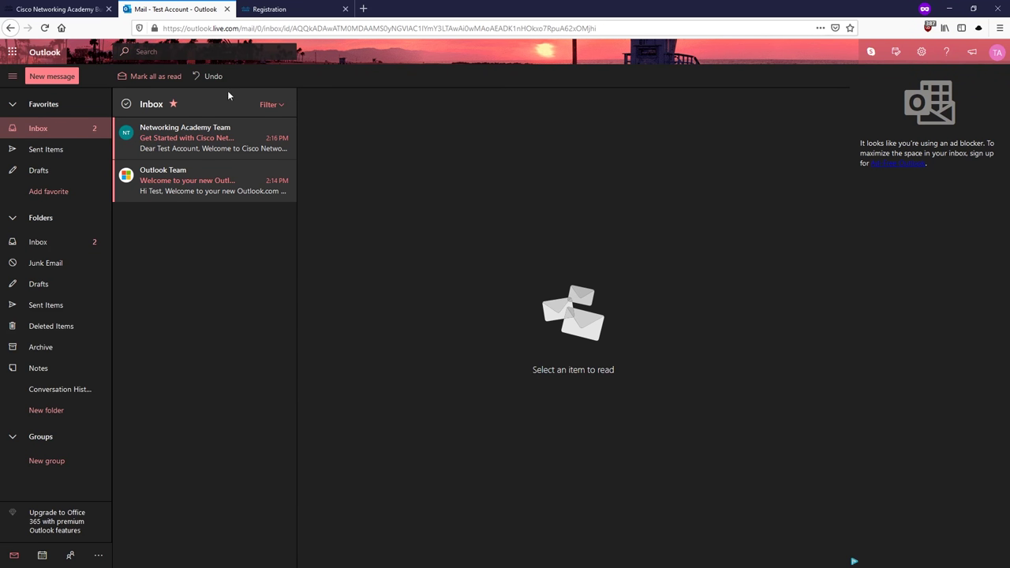
Step: Switch back and forth between the registration form and the Outlook inbox
left_click(281, 10)
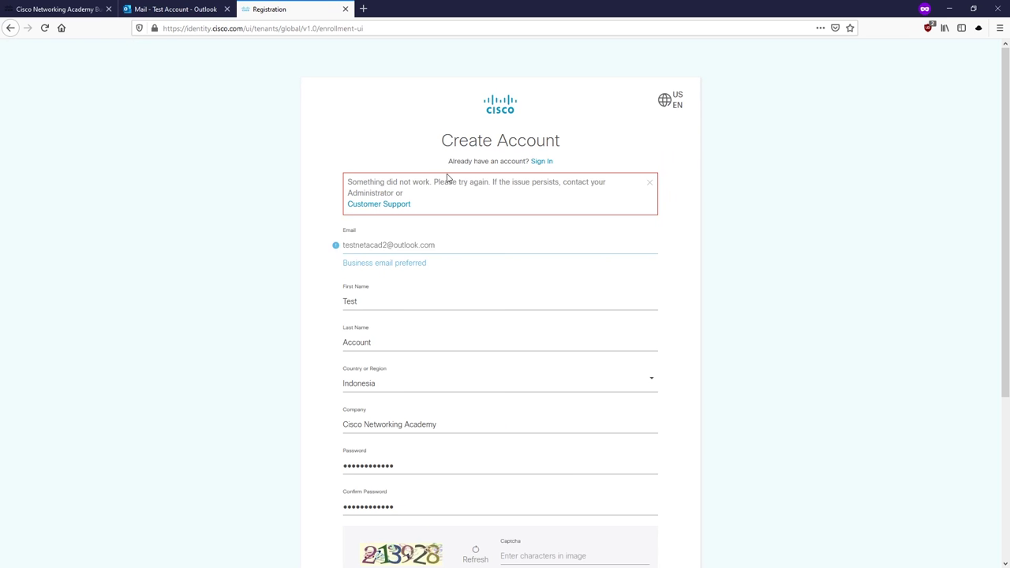
scroll(454, 418, "down", 3)
scroll(450, 334, "up", 3)
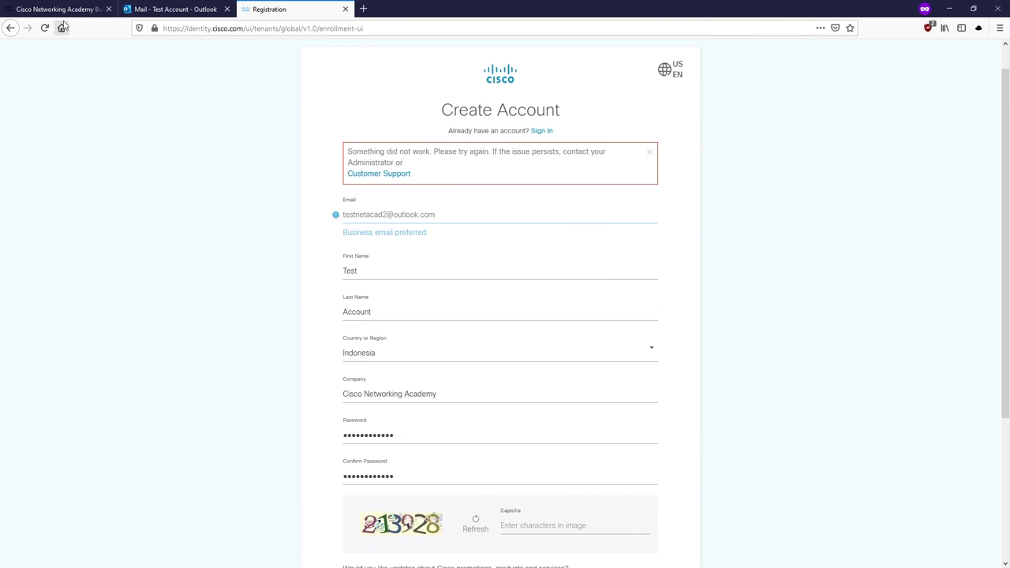
left_click(189, 8)
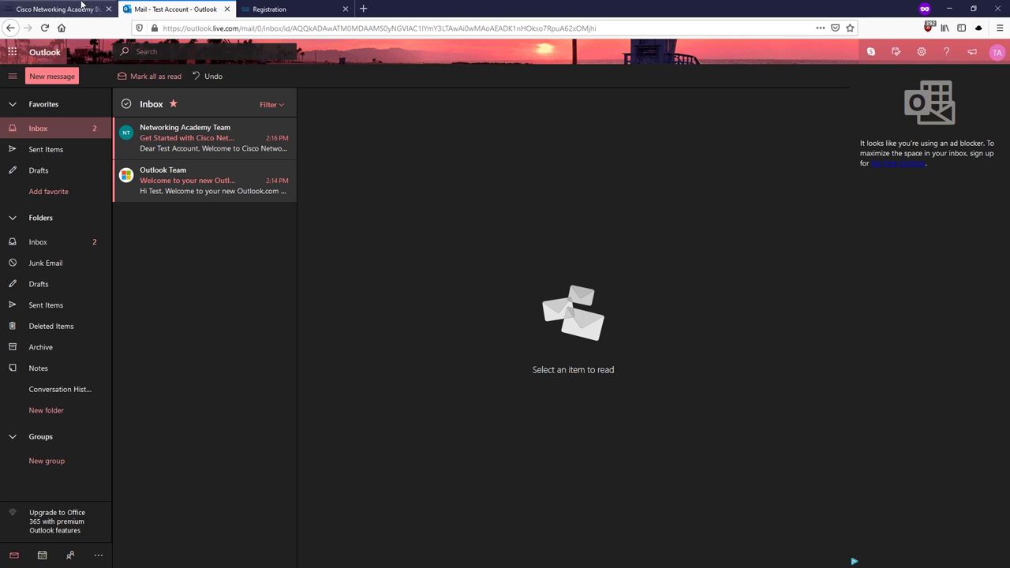
left_click(272, 8)
scroll(427, 316, "down", 3)
scroll(433, 321, "up", 3)
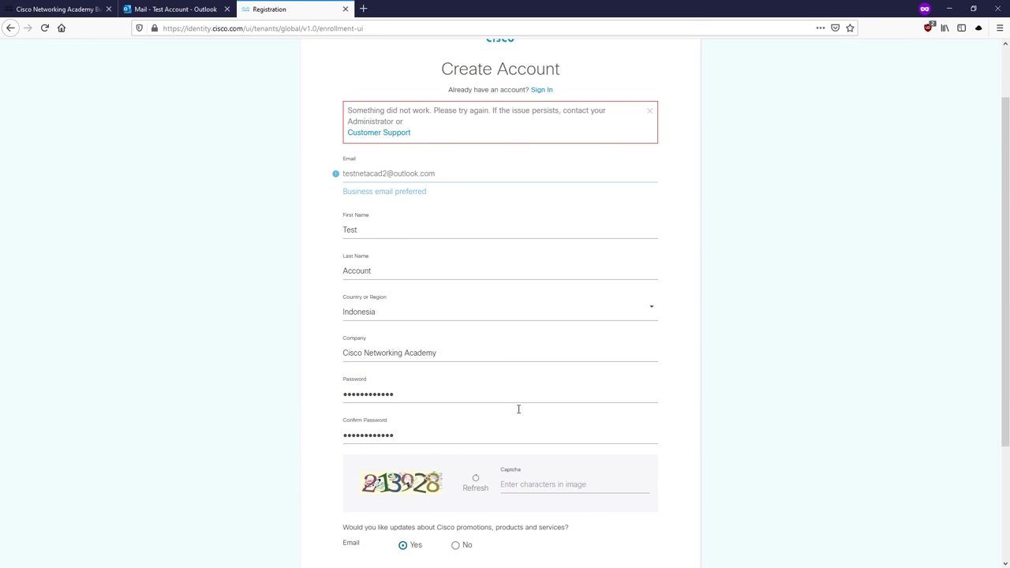
Step: Try the NetAcad Log In page, go back, and close the Networking Academy tab
left_click(68, 8)
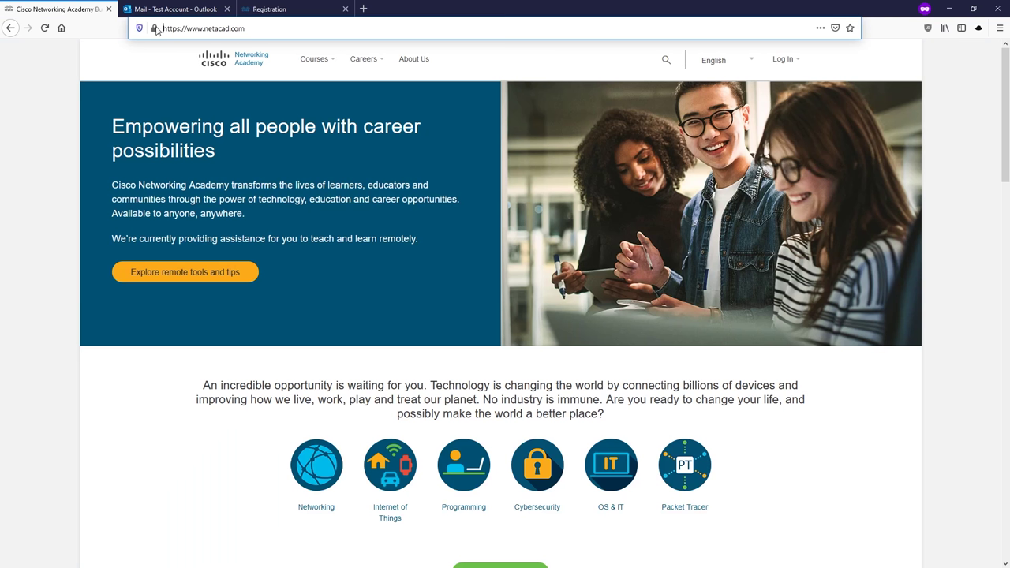
left_click(772, 93)
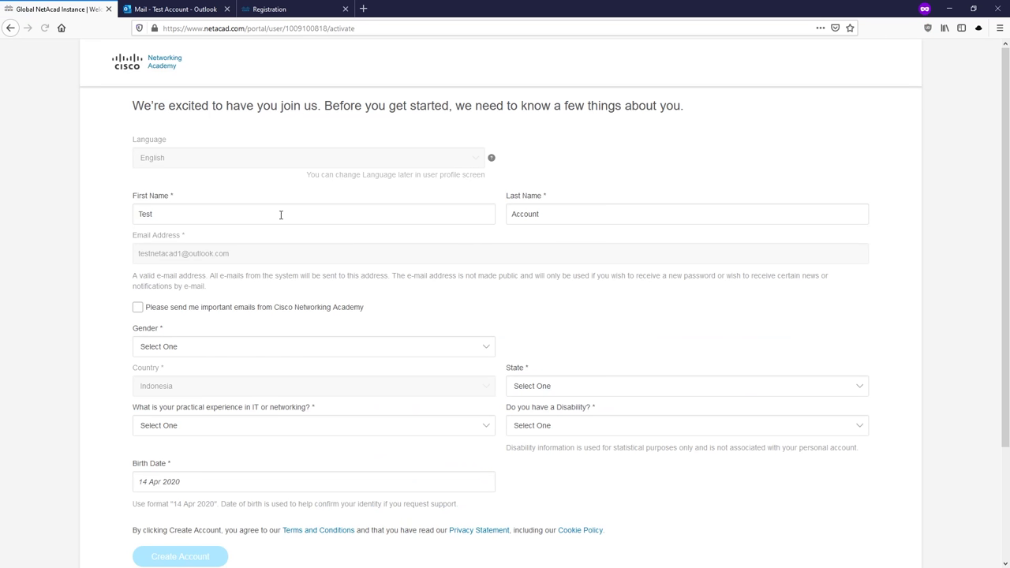
left_click(279, 214)
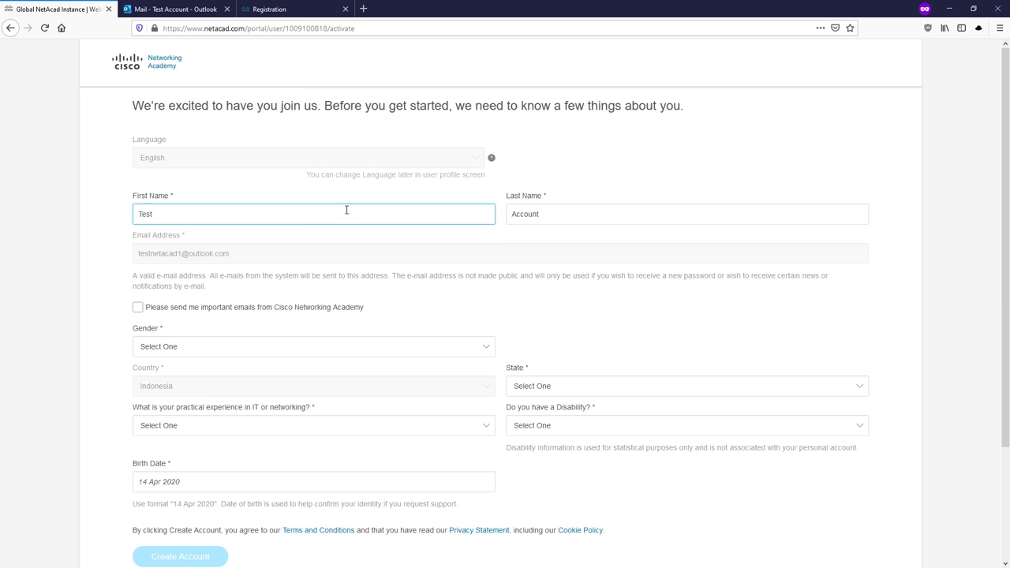
scroll(345, 210, "down", 3)
scroll(323, 209, "up", 3)
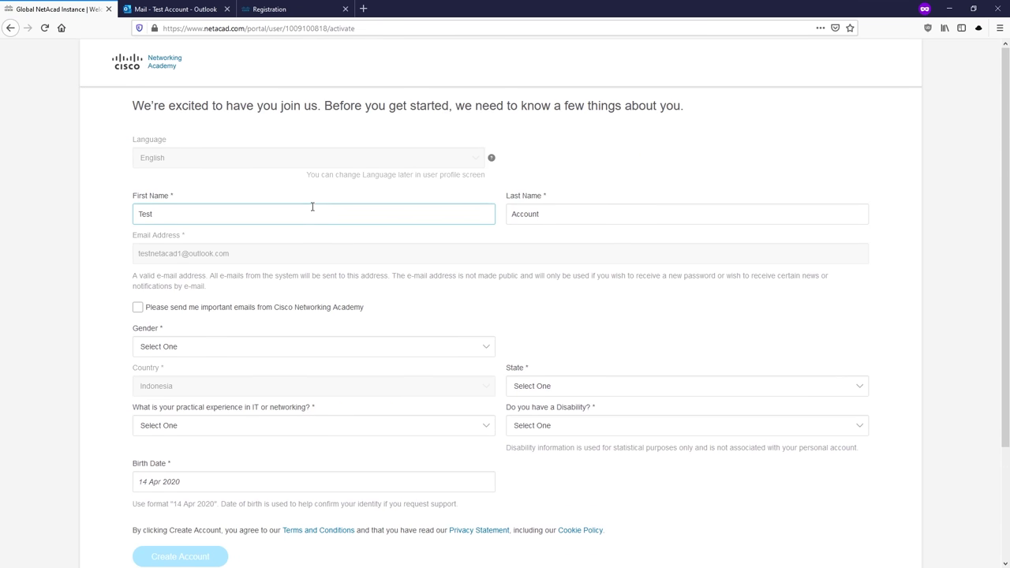
left_click(267, 192)
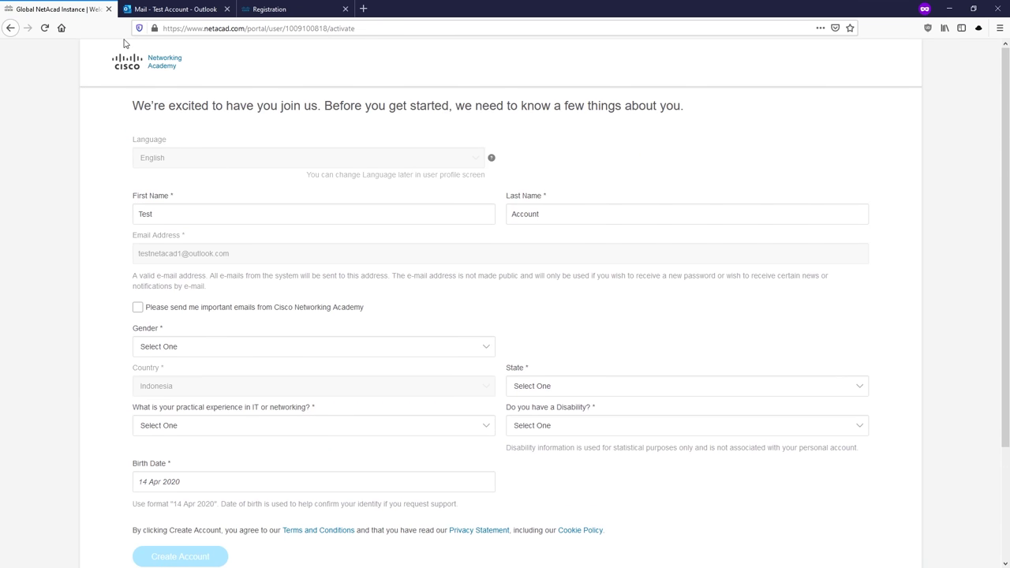
left_click(11, 29)
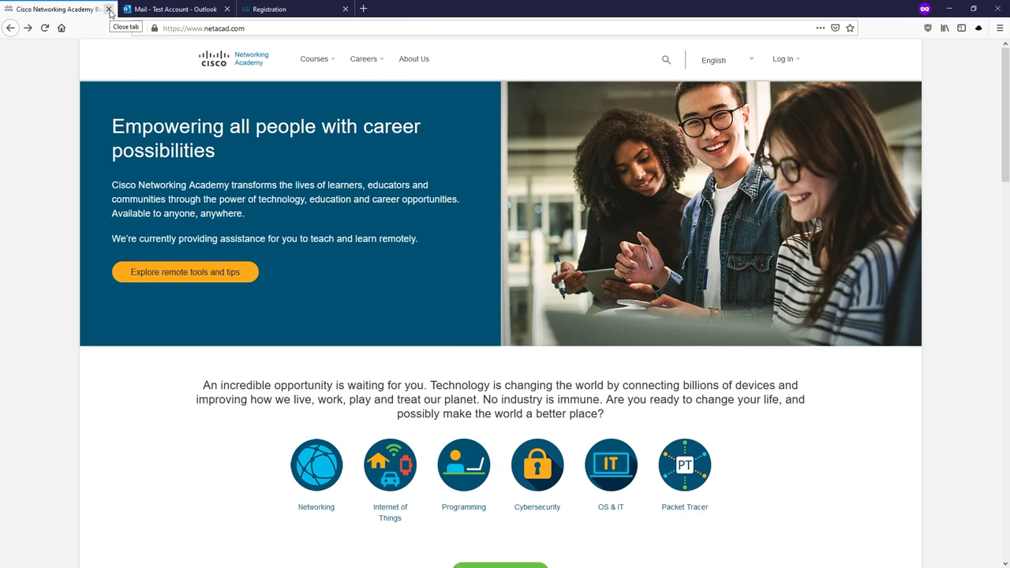
left_click(109, 9)
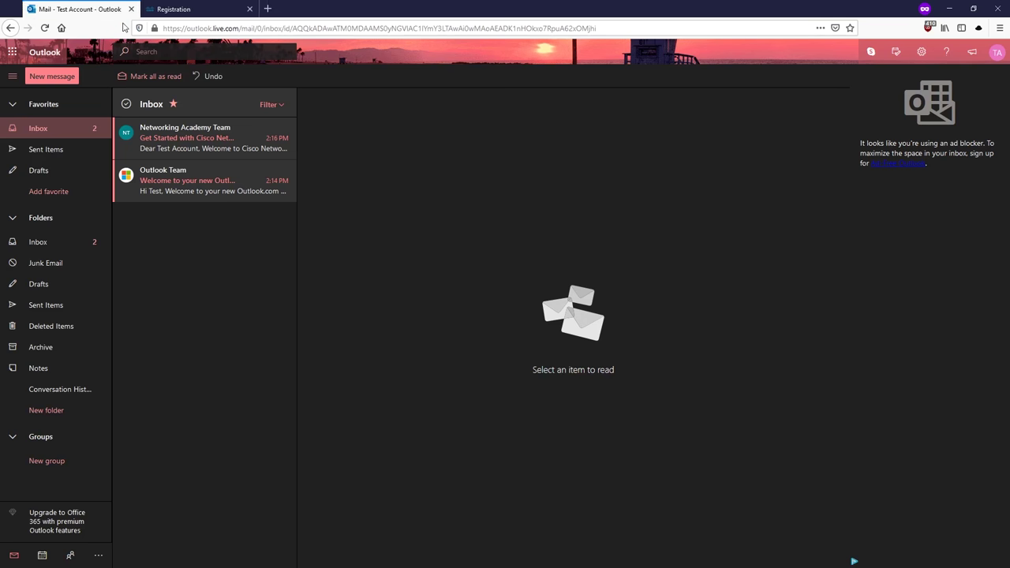
Step: Open a new private browsing window and load netacad.com
key("ctrl+shift+p")
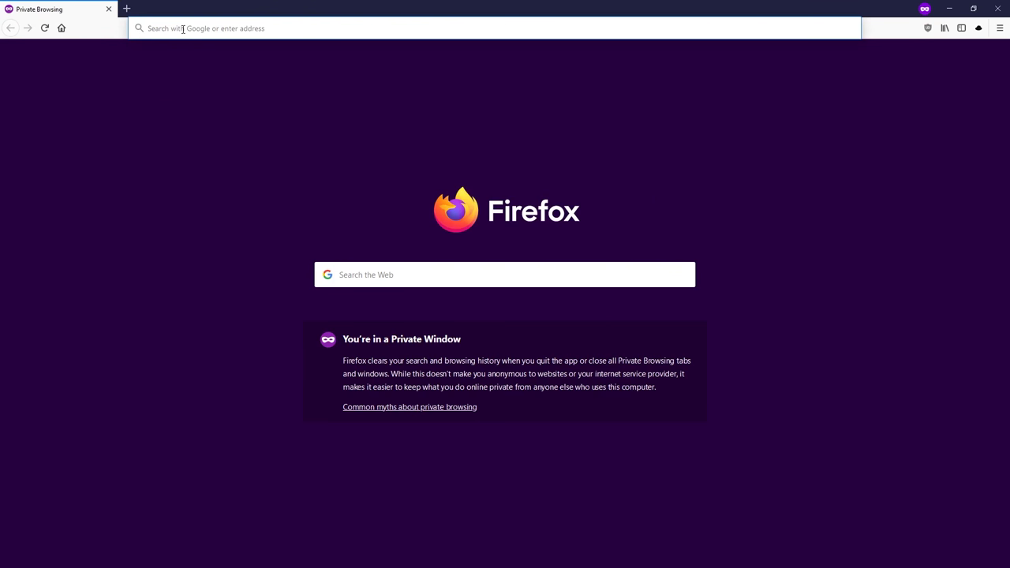
type("netacad.com")
key("Return")
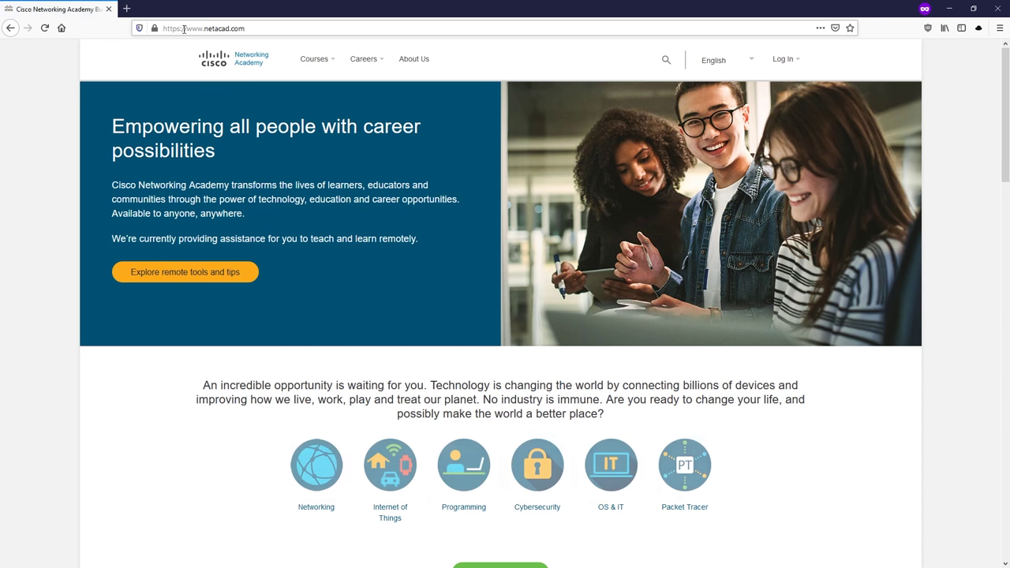
Step: Go through the netacad.com login options to the account activation form and focus First Name
left_click(770, 59)
left_click(754, 114)
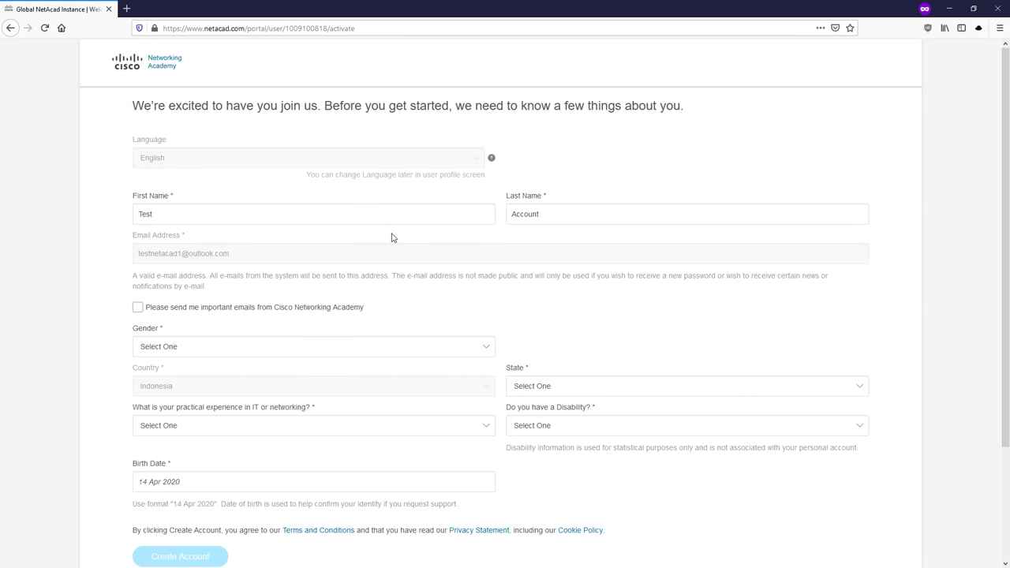
scroll(389, 235, "down", 1)
scroll(388, 231, "up", 1)
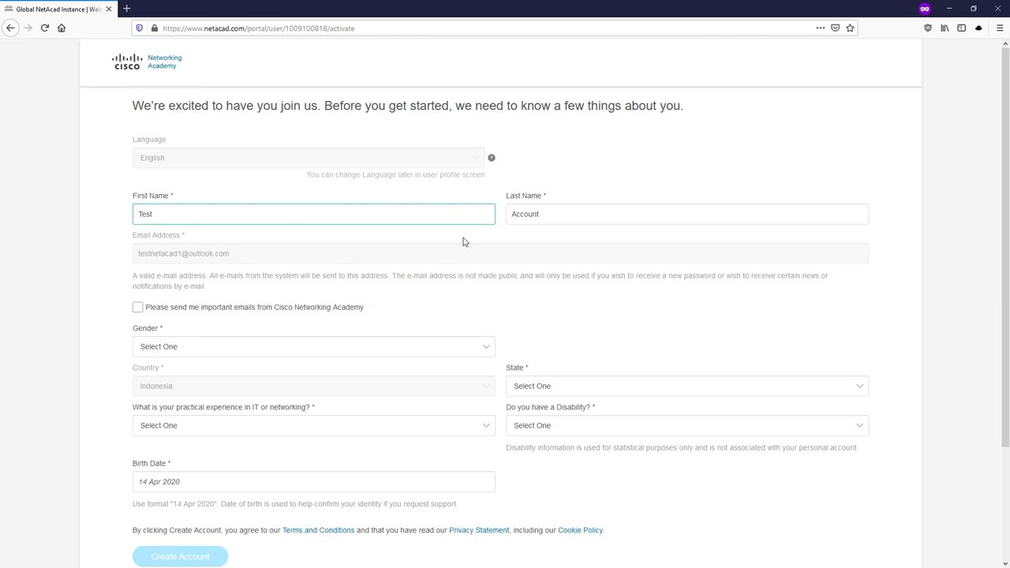
scroll(236, 221, "down", 1)
scroll(245, 221, "up", 1)
left_click(238, 217)
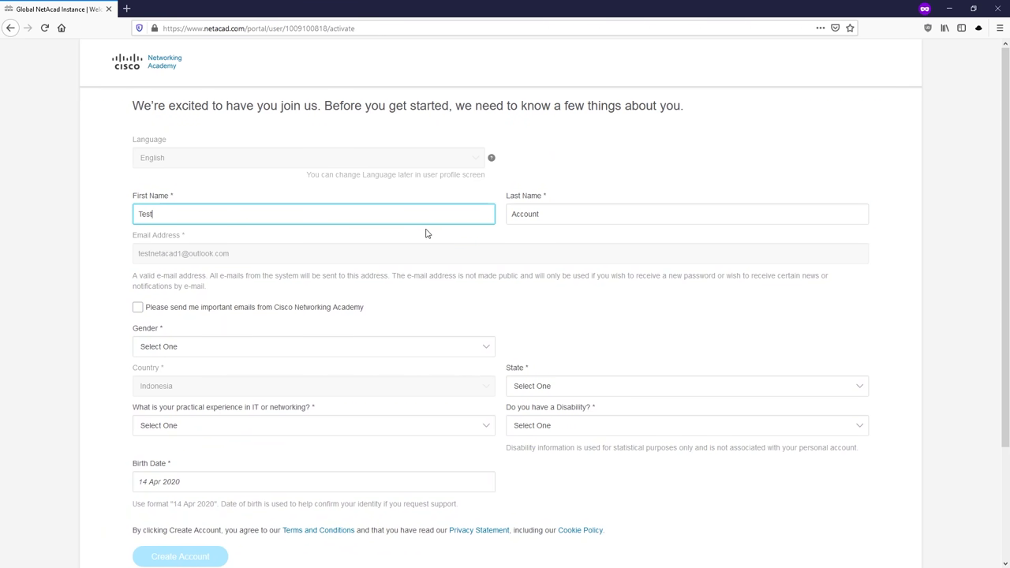
scroll(495, 221, "down", 2)
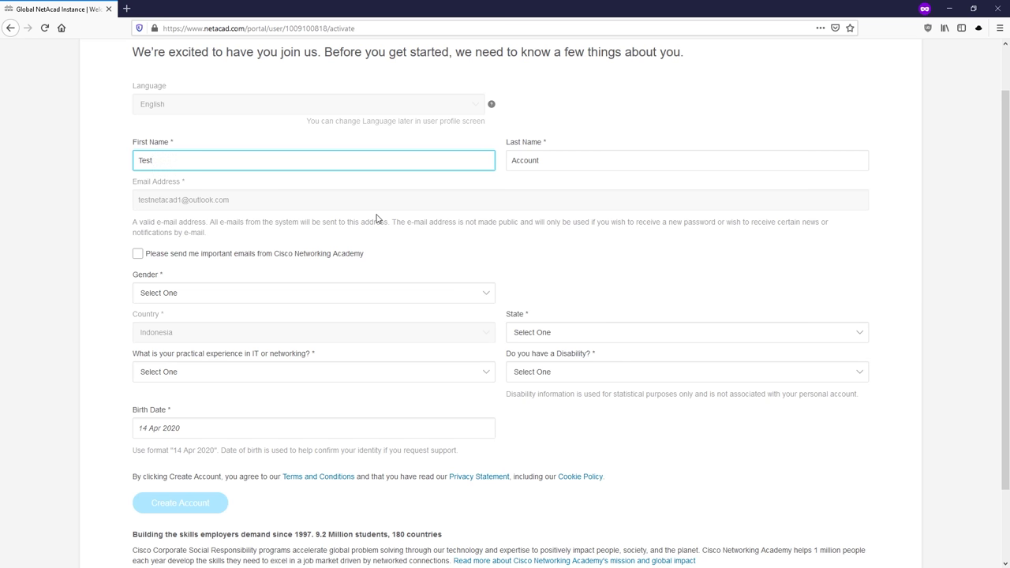
Step: Choose Gender Male, State Jakarta, IT experience Less than one year, and Disability No
left_click(253, 299)
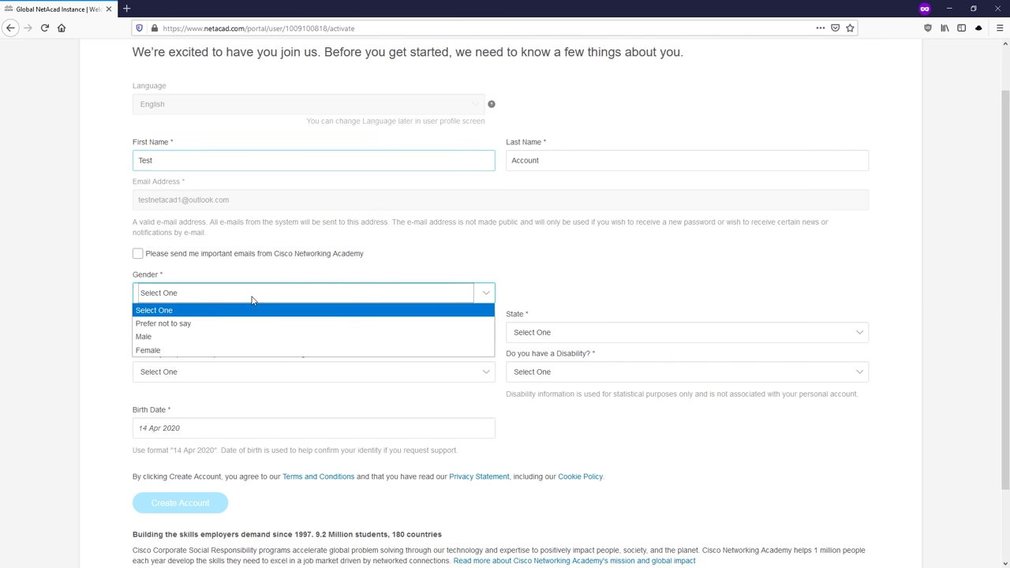
left_click(197, 337)
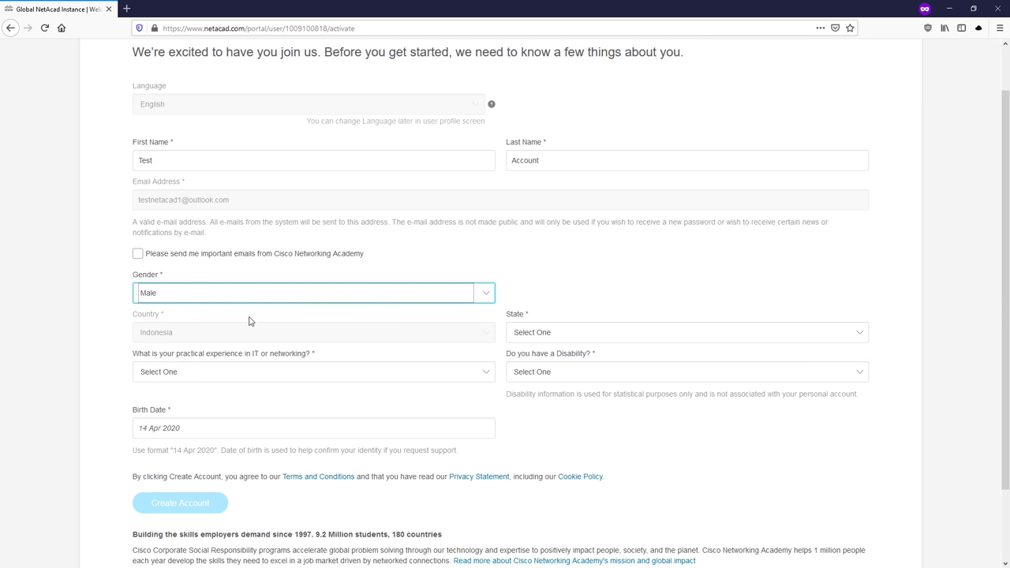
left_click(529, 335)
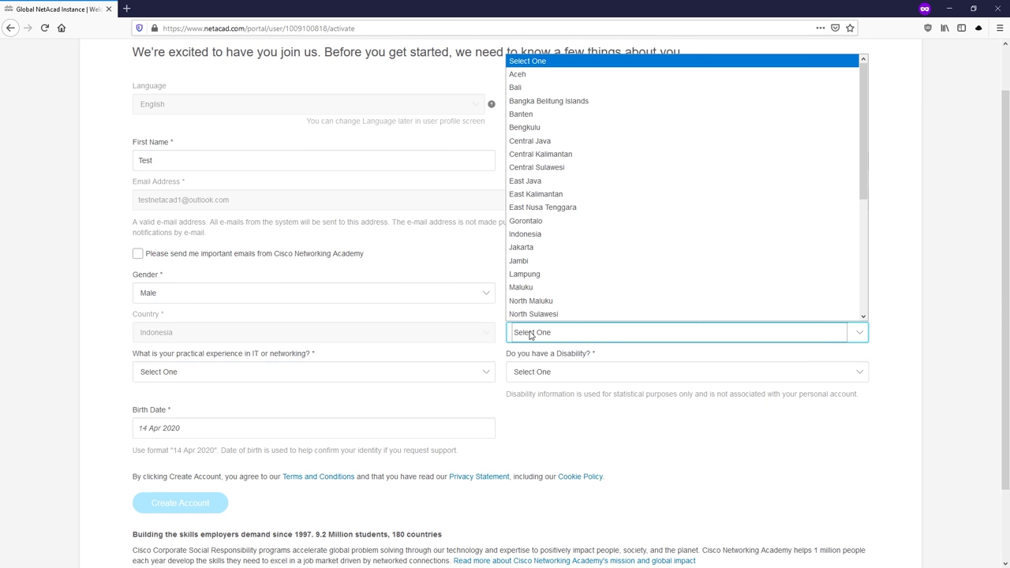
left_click(550, 249)
left_click(298, 374)
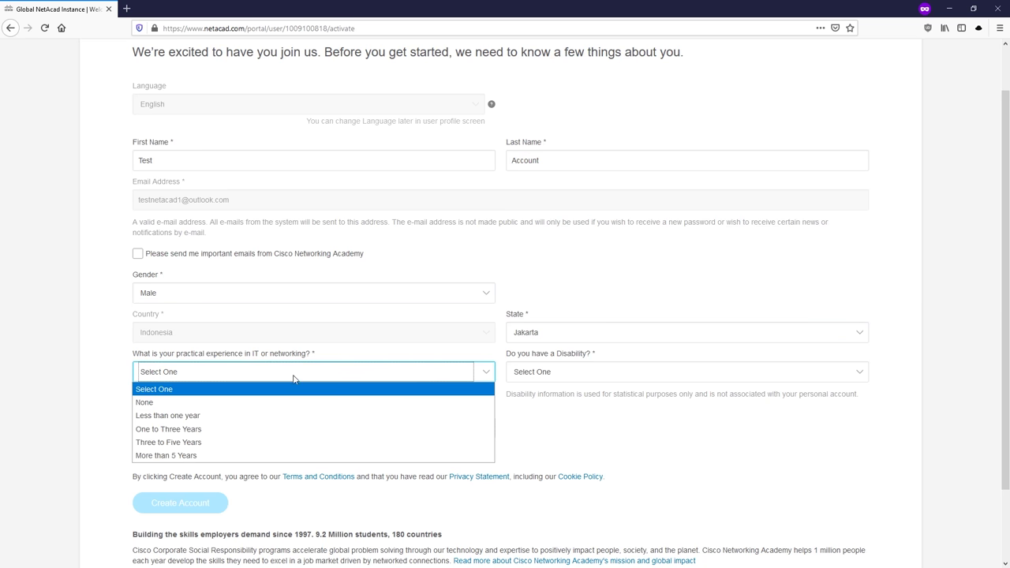
left_click(271, 416)
left_click(543, 372)
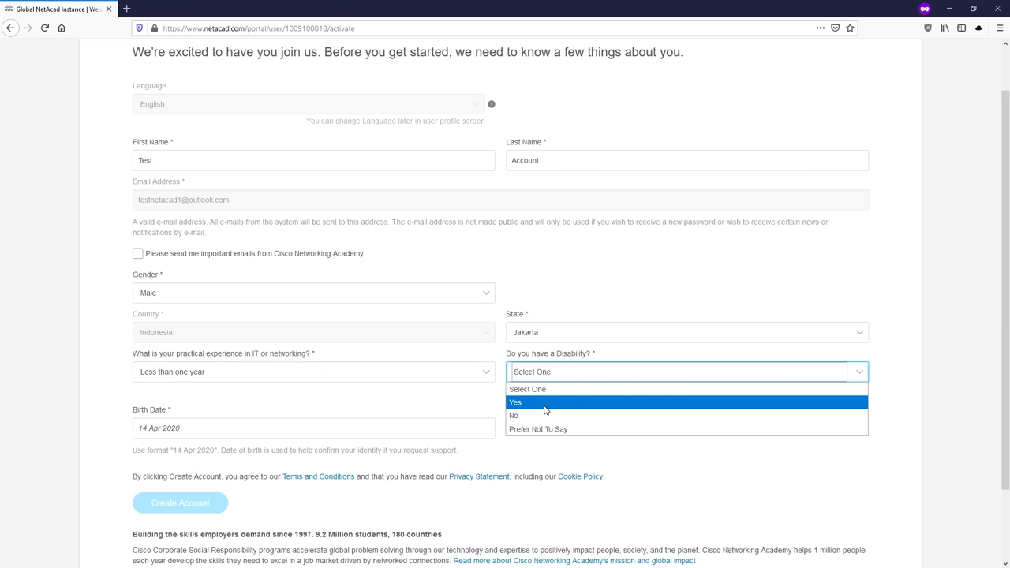
left_click(521, 416)
scroll(276, 375, "down", 2)
left_click(183, 341)
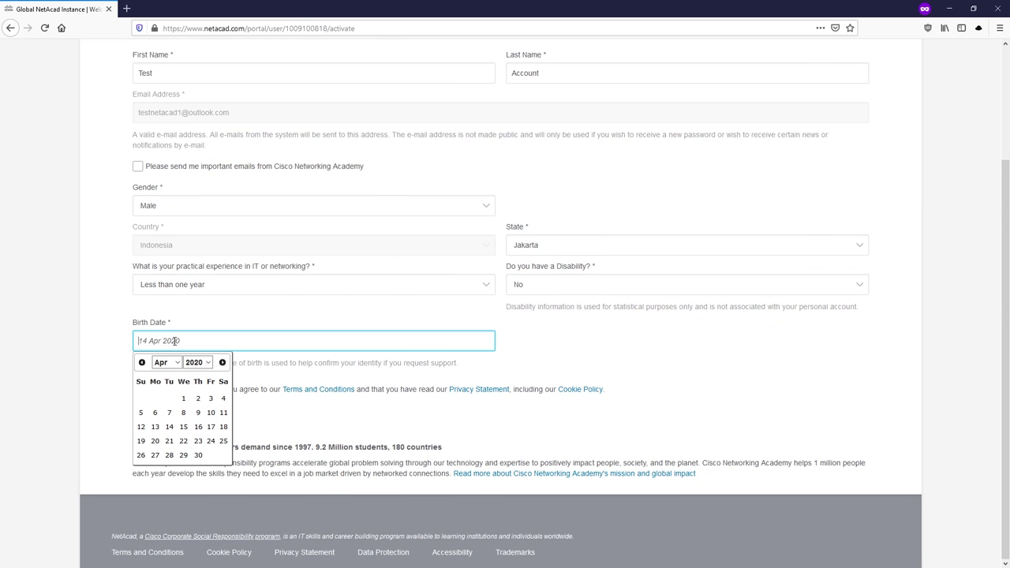
left_click(167, 362)
left_click(165, 388)
left_click(196, 362)
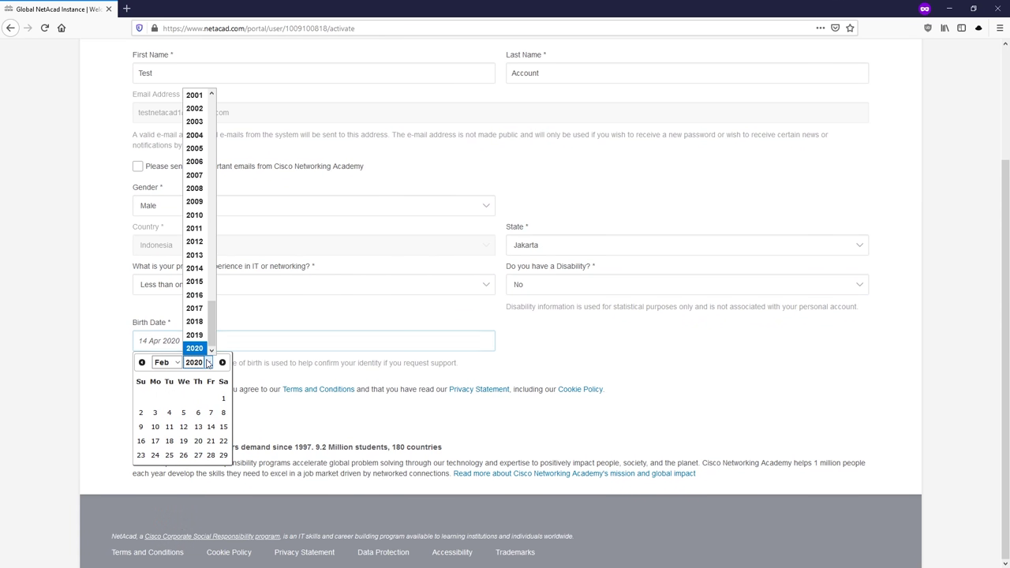
scroll(196, 316, "up", 6)
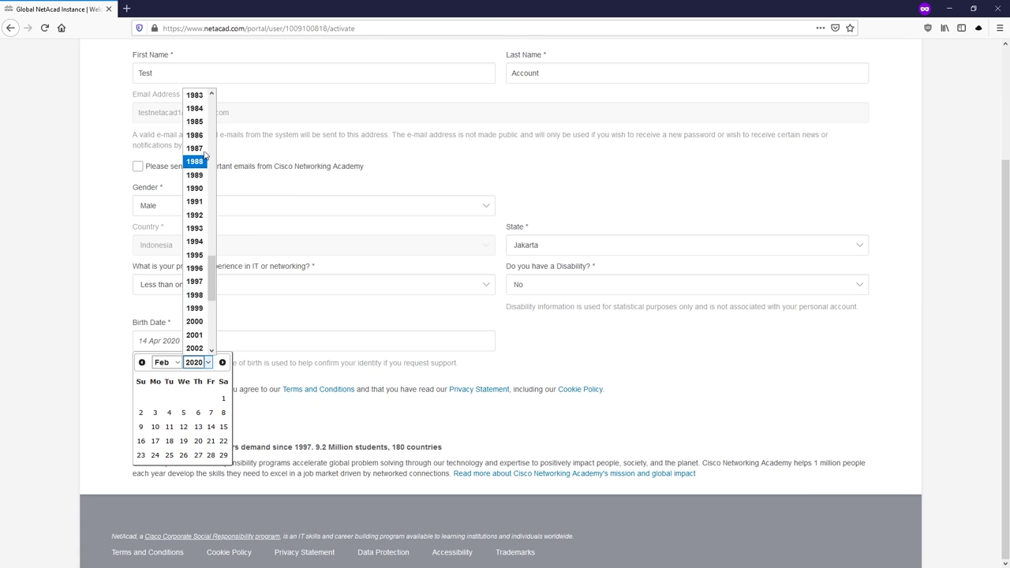
scroll(196, 154, "down", 1)
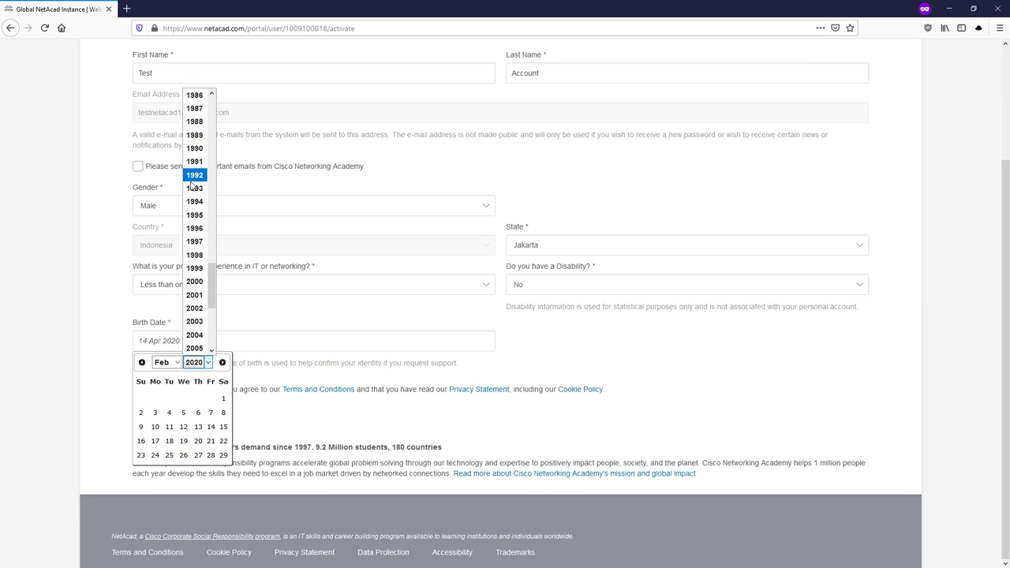
left_click(195, 215)
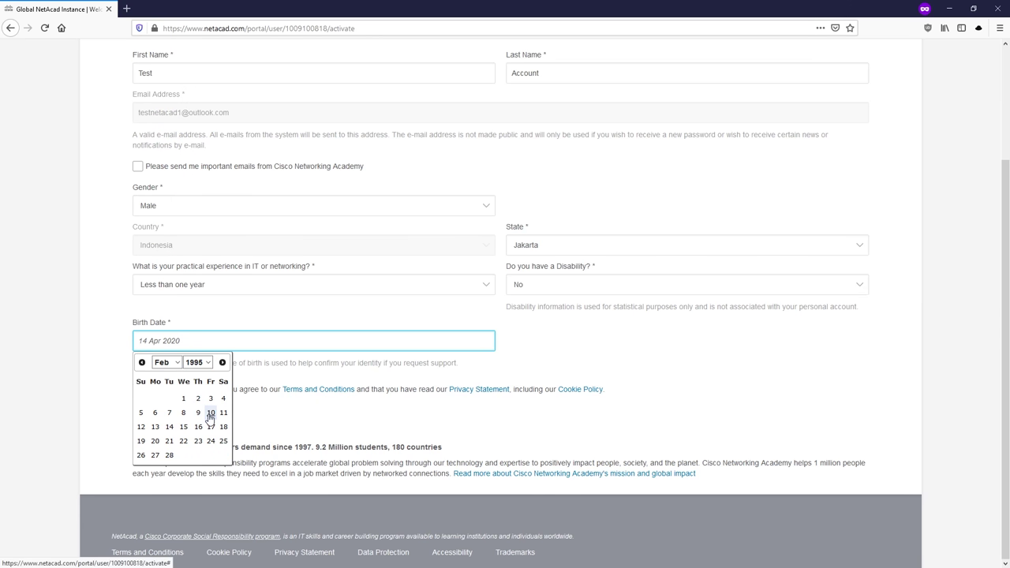
left_click(210, 412)
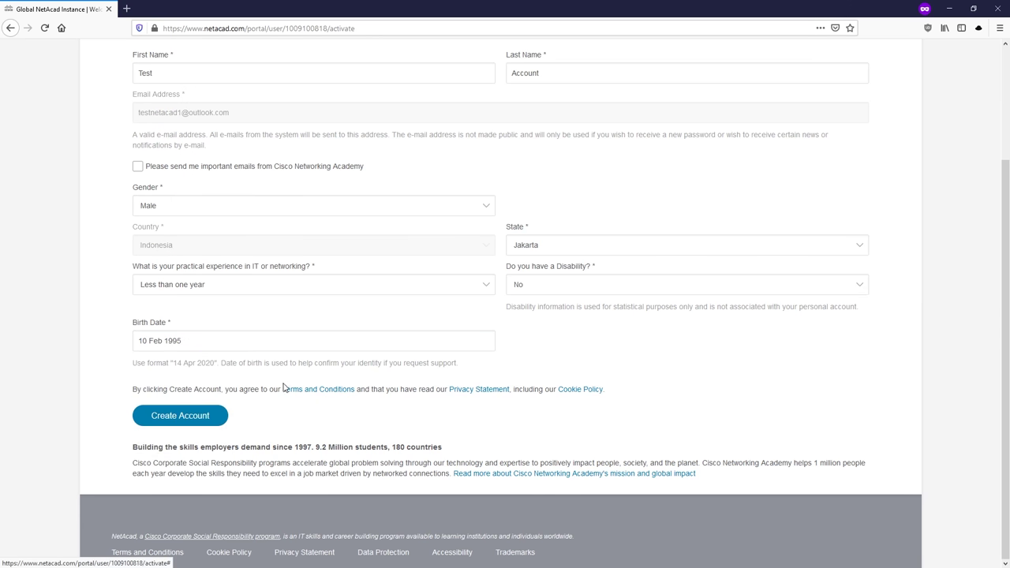
left_click(200, 426)
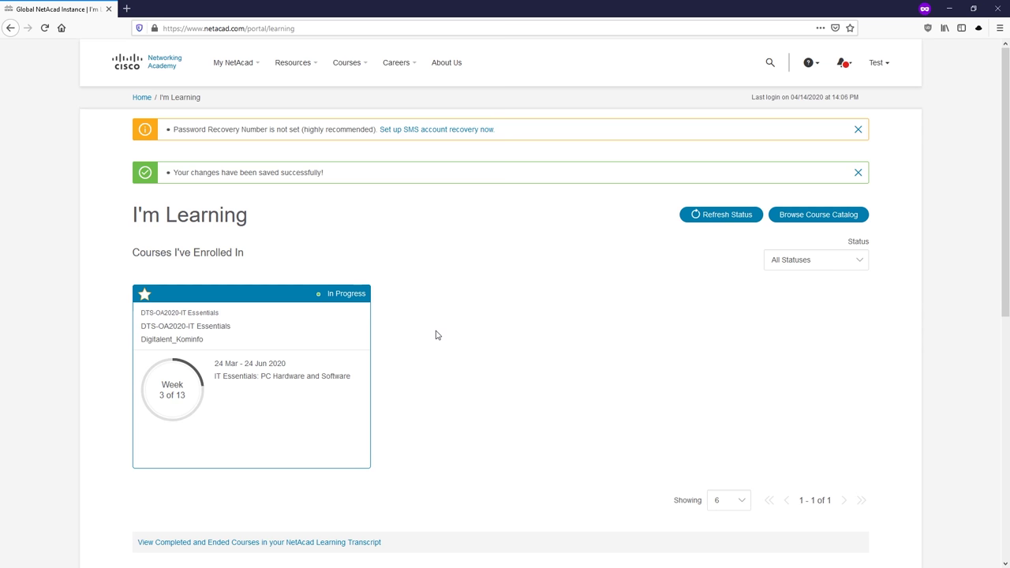
Step: Open the DTS-OA2020-IT Essentials course card on the I'm Learning page
left_click(351, 324)
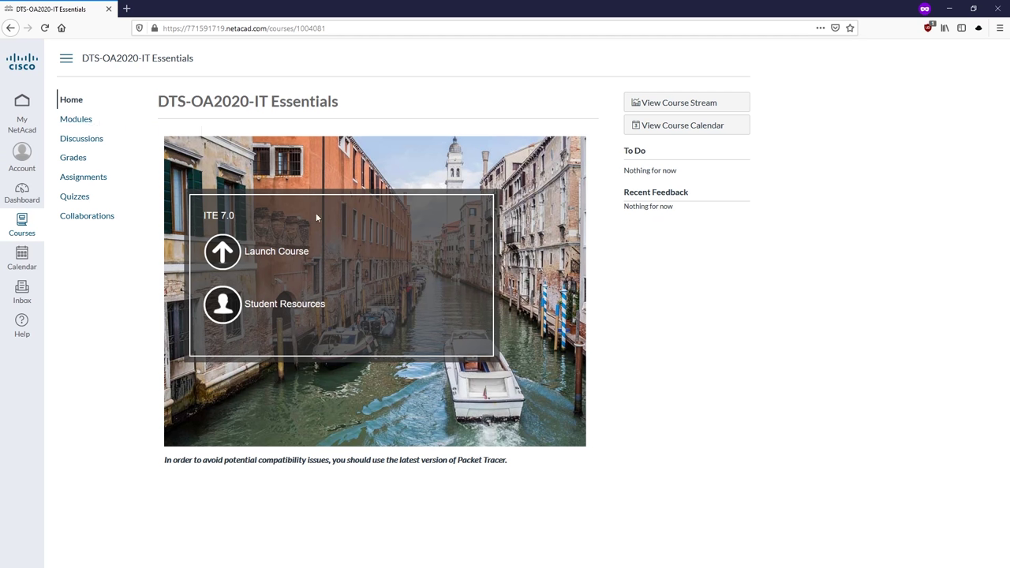
Step: Launch the ITE 7.0 course material from the IT Essentials course home page
left_click(230, 255)
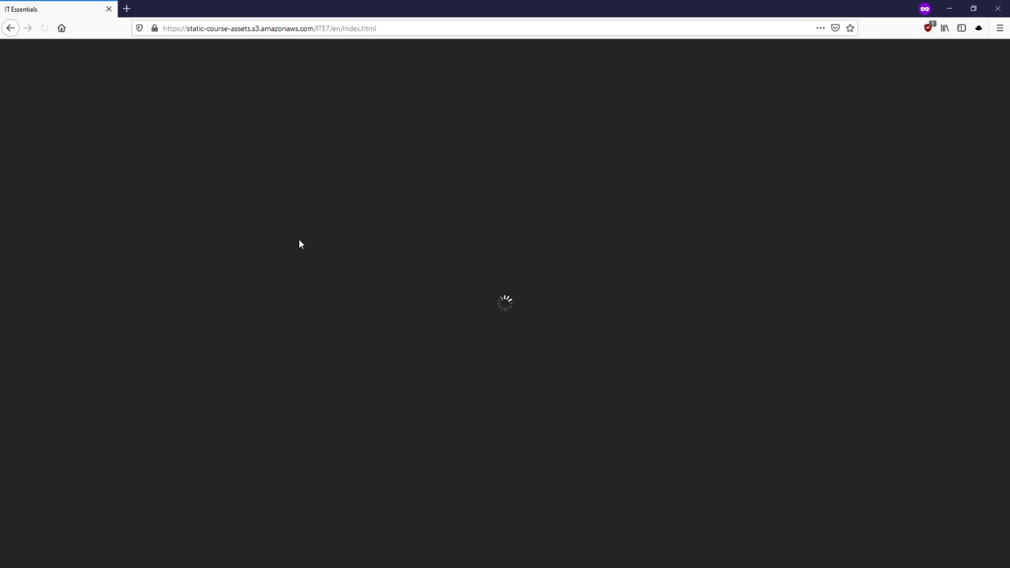
Step: Browse the IT Essentials chapter index (Chapters 1–14), then return to the course home page
left_click(385, 269)
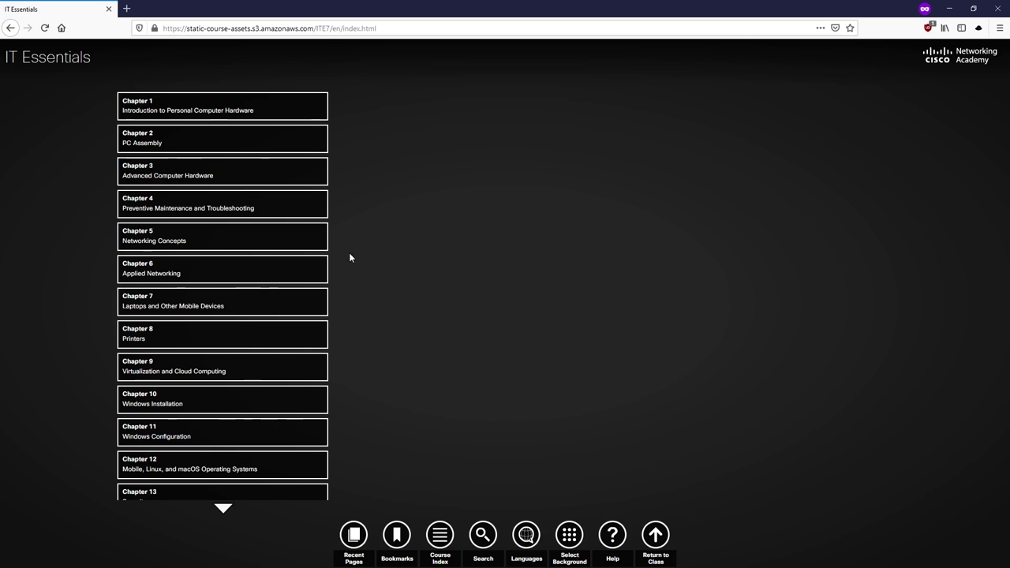
scroll(208, 187, "down", 2)
scroll(210, 184, "up", 2)
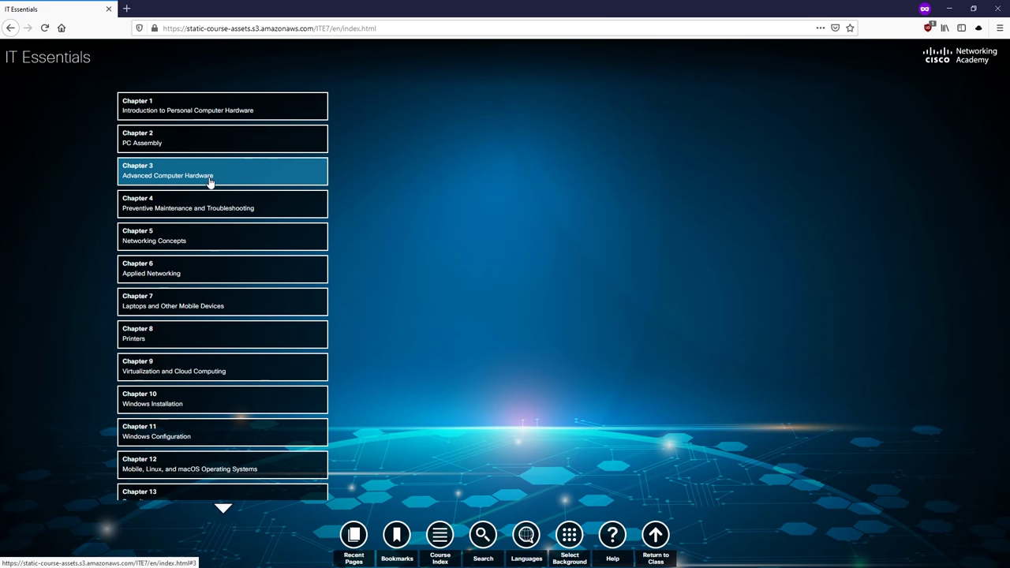
scroll(210, 184, "down", 2)
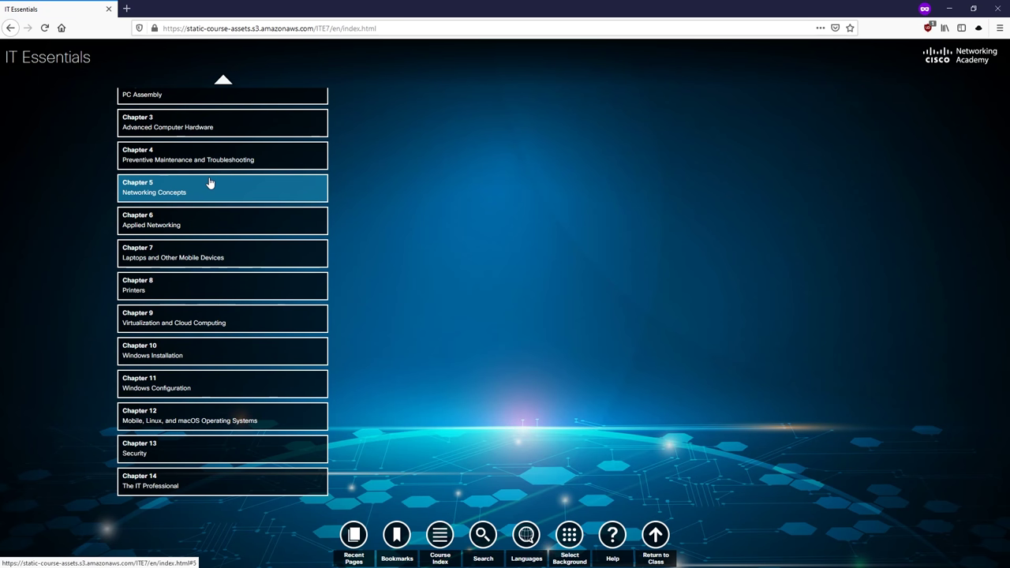
scroll(210, 184, "up", 2)
left_click(10, 27)
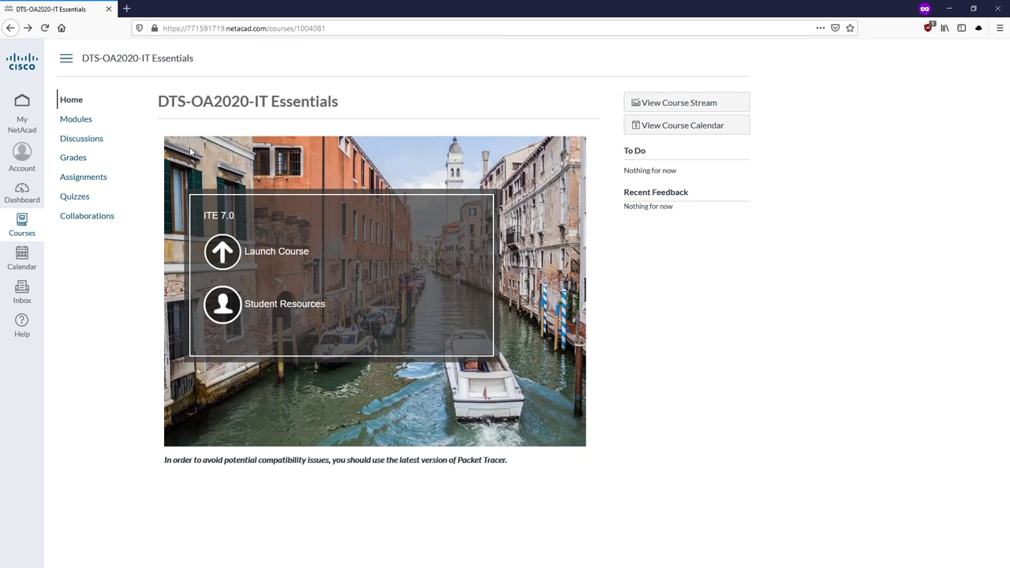
Step: Review the undated assignments, from Chapter 1 Exam to Final Exam - Composite (Chapters 1-14)
left_click(84, 178)
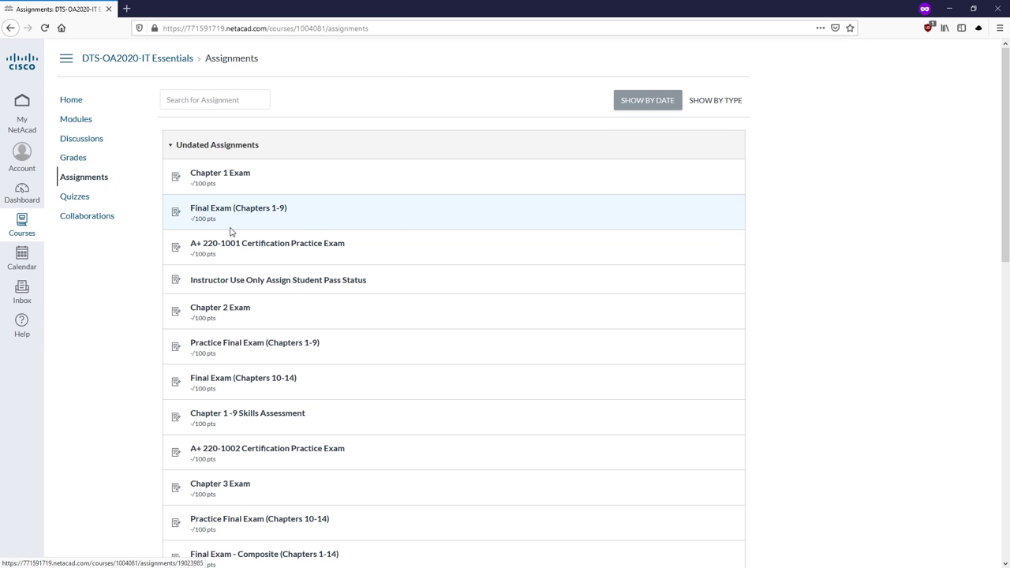
scroll(236, 234, "down", 1)
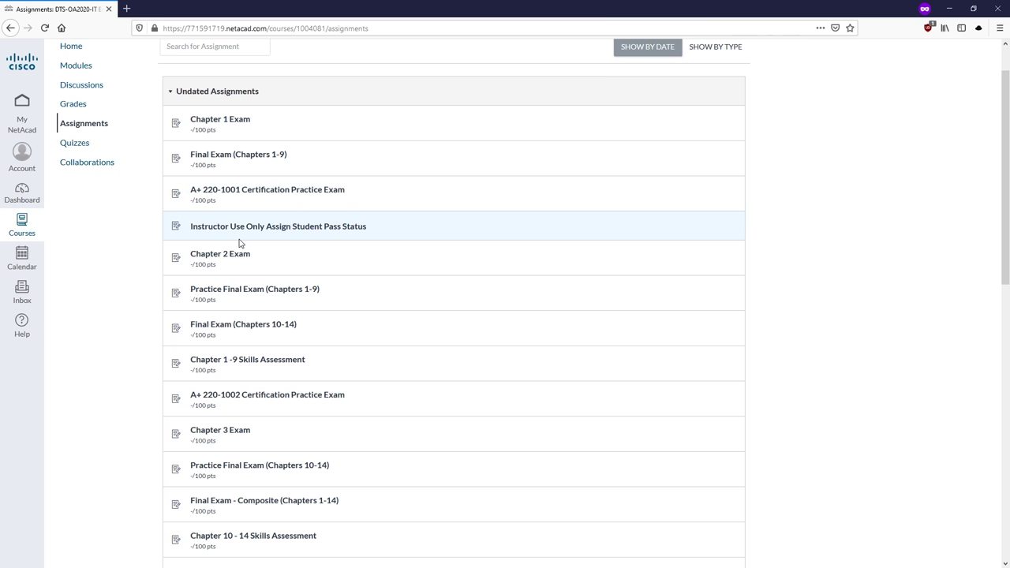
scroll(239, 243, "down", 6)
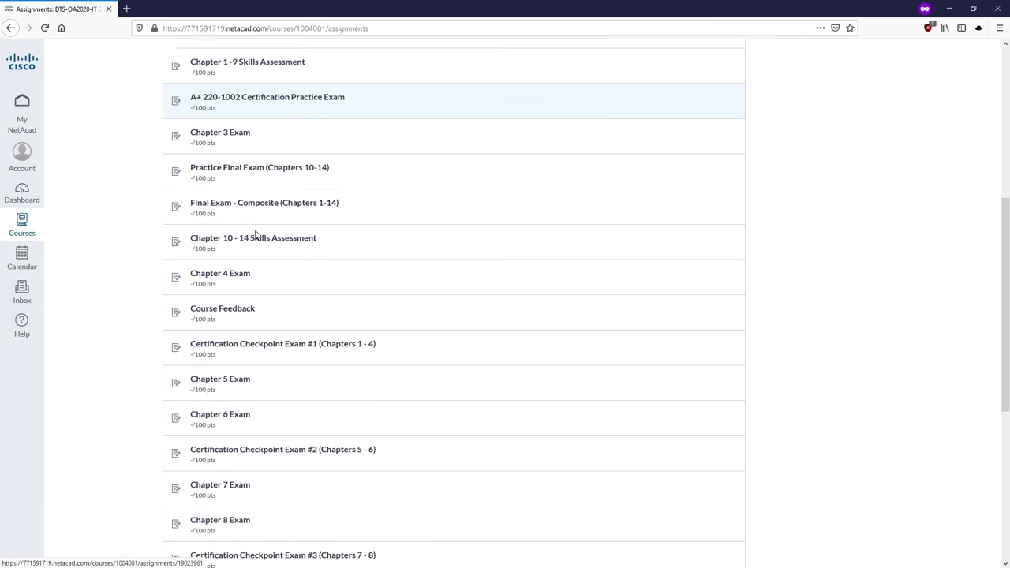
scroll(256, 235, "up", 6)
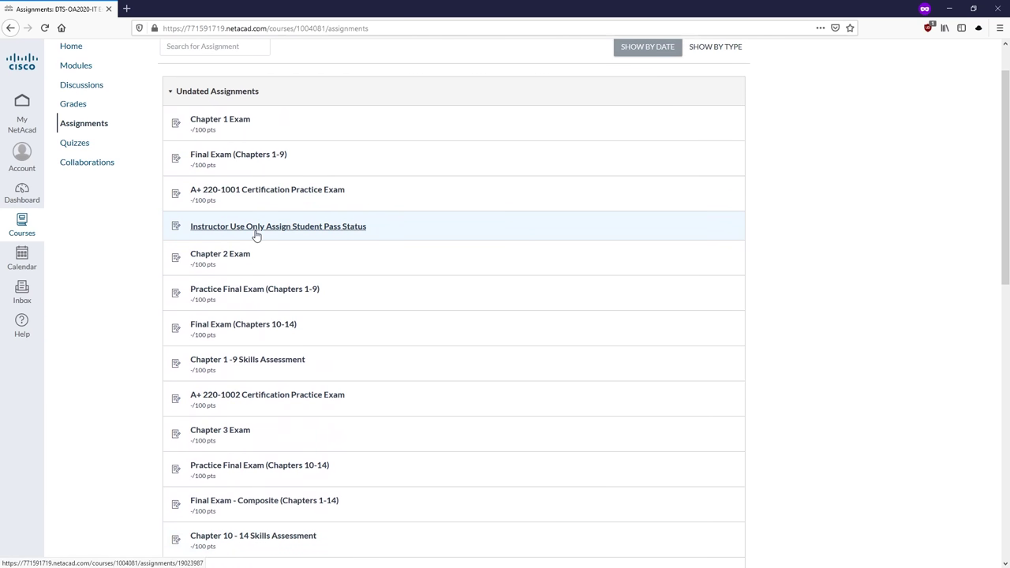